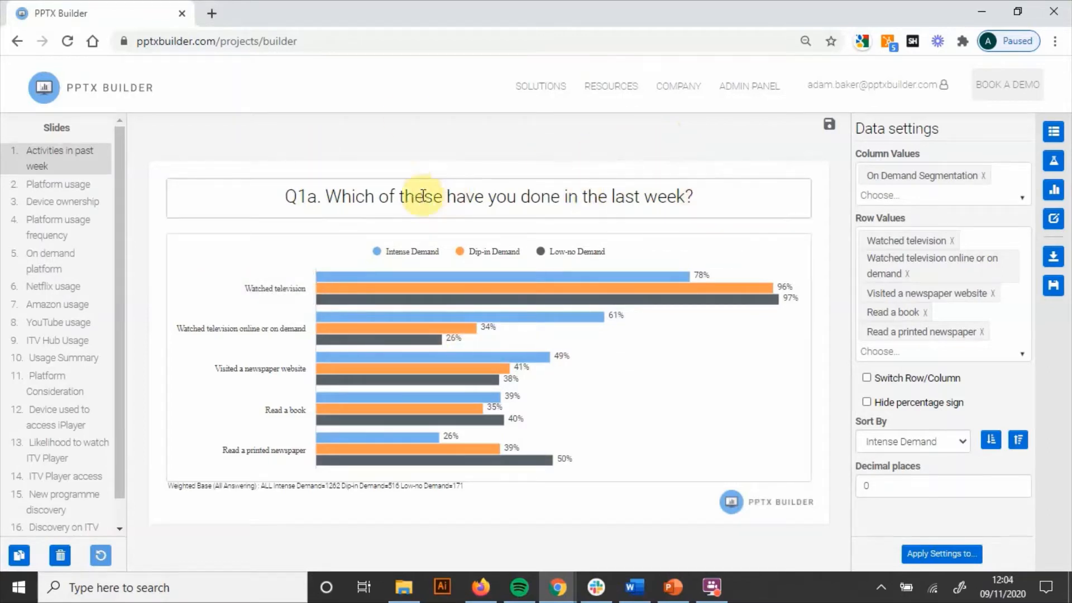
Step: Examine the question title, the weighted base text and the chart's row labels on the Activities in past week slide
drag(288, 196, 726, 190)
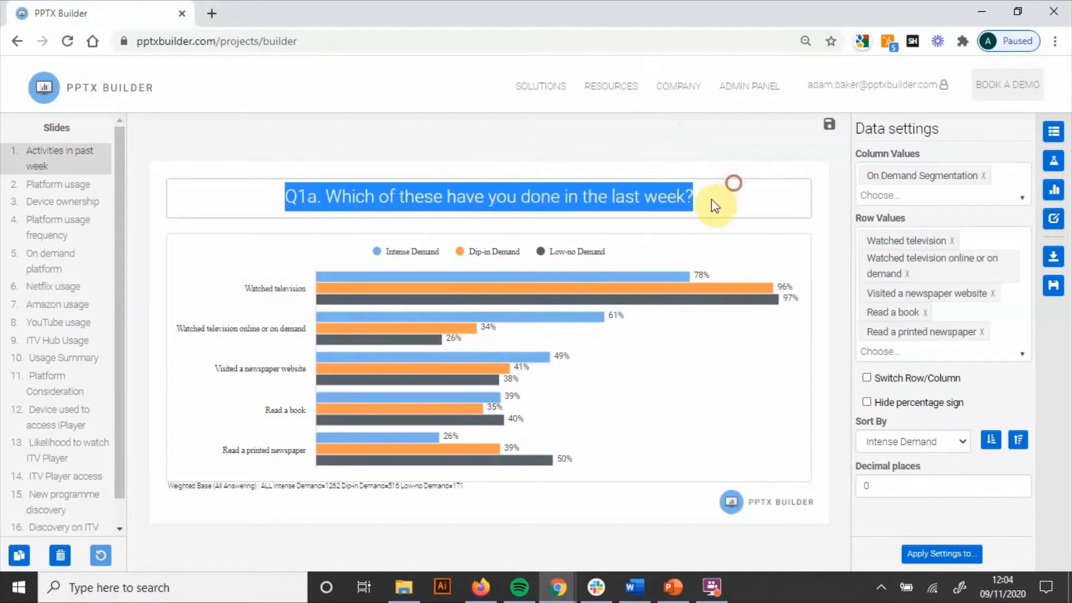
drag(189, 490, 514, 484)
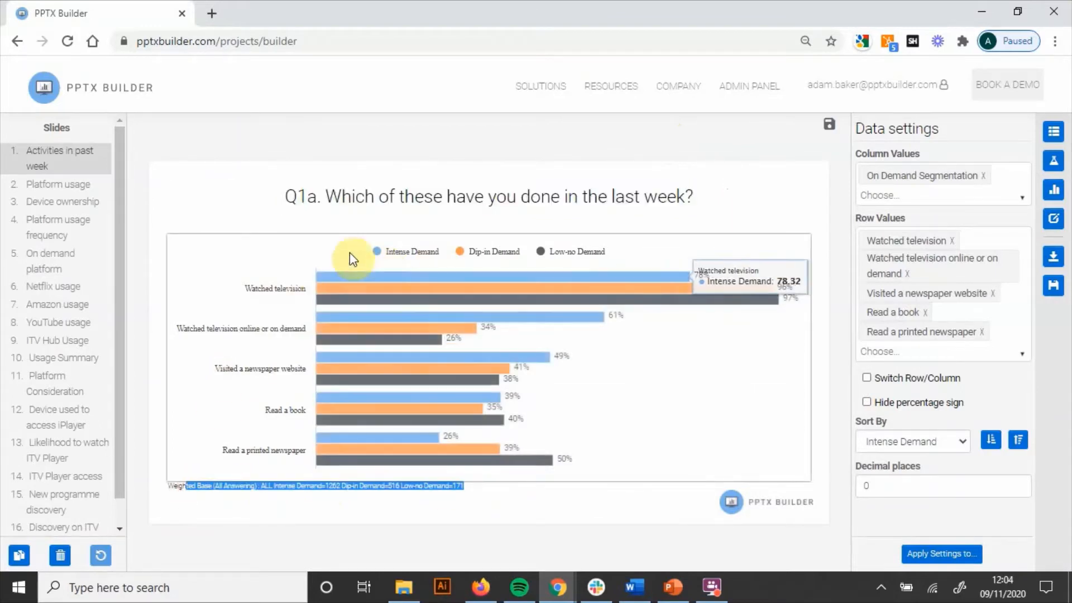
click(155, 287)
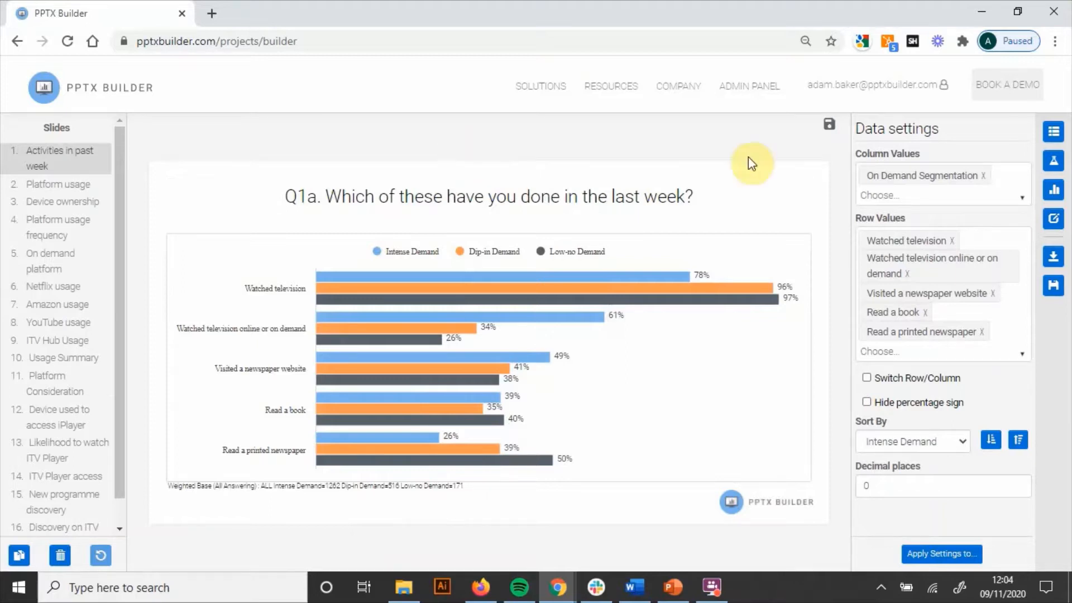
Step: Download the project as a PPTX file and open the downloaded presentation in PowerPoint
click(1053, 258)
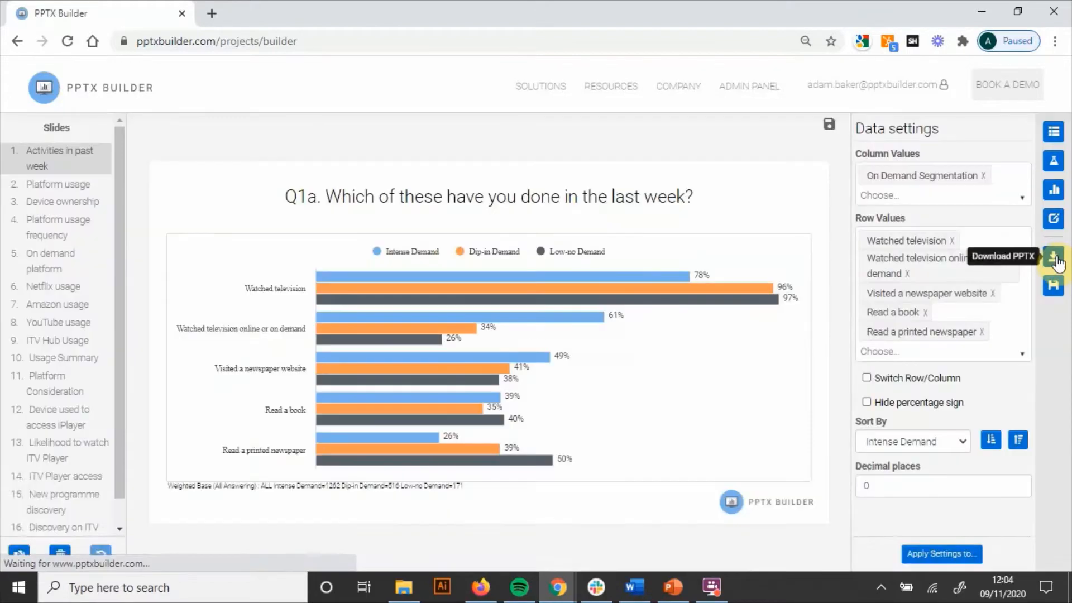
click(56, 540)
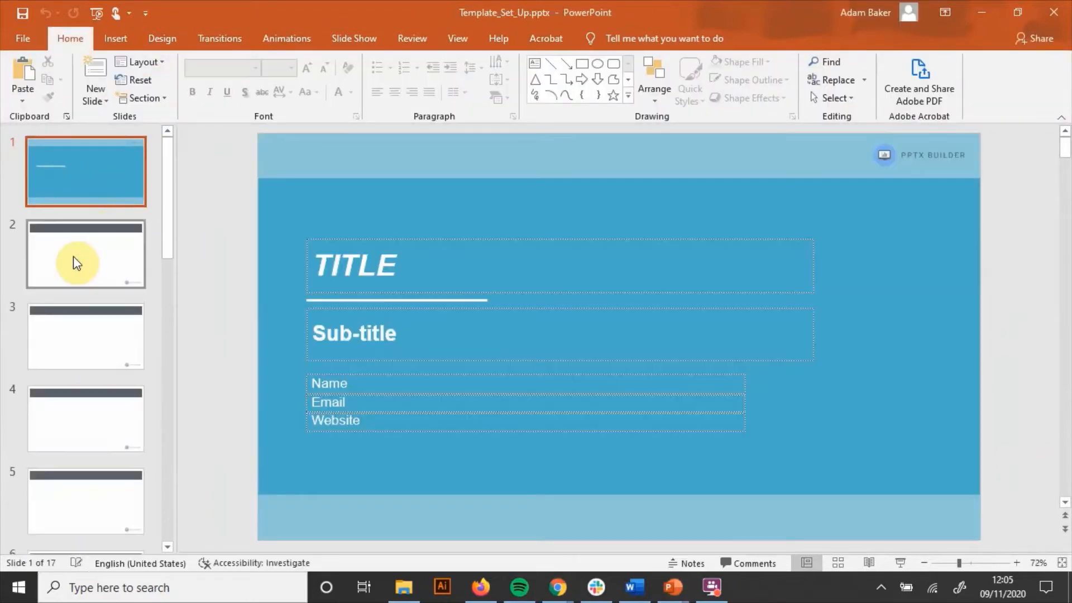
Step: Review the exported chart and table slides from slide 2 through slide 8, and return to the title slide
click(77, 262)
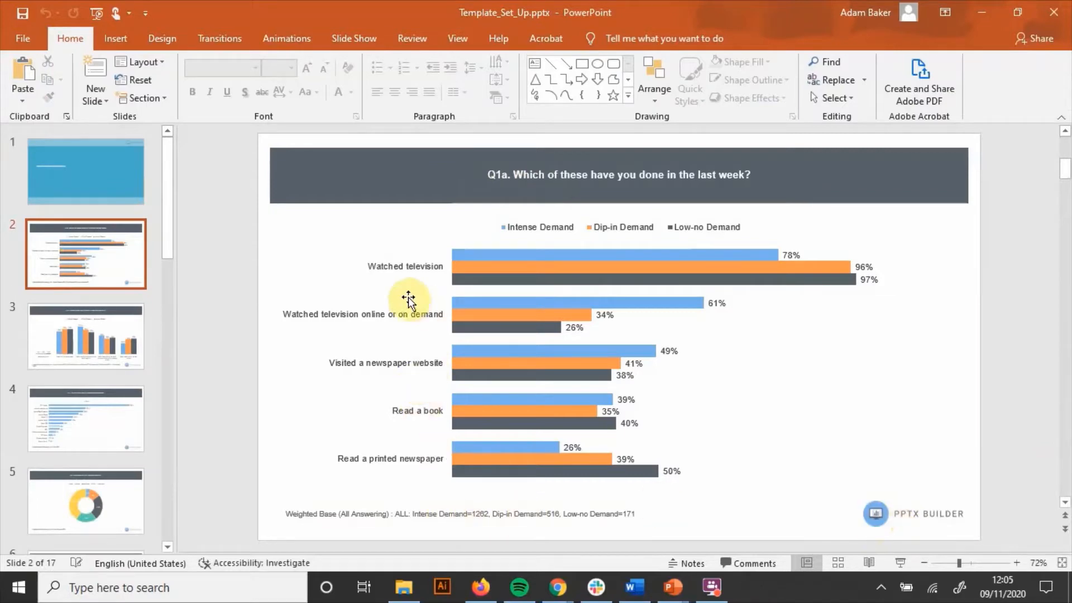
click(371, 304)
click(96, 335)
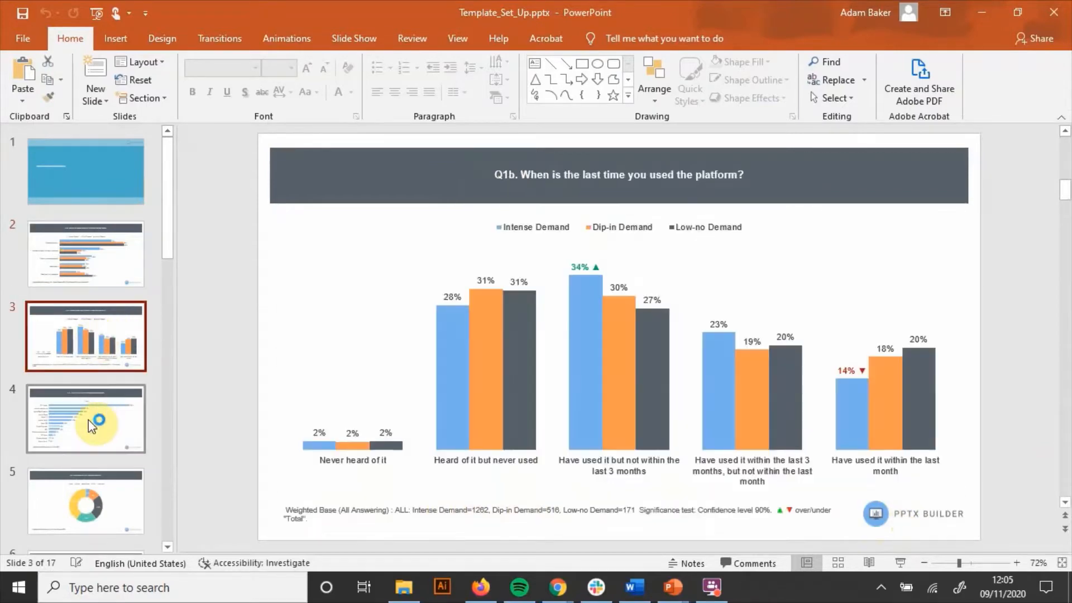
click(88, 420)
key(Down)
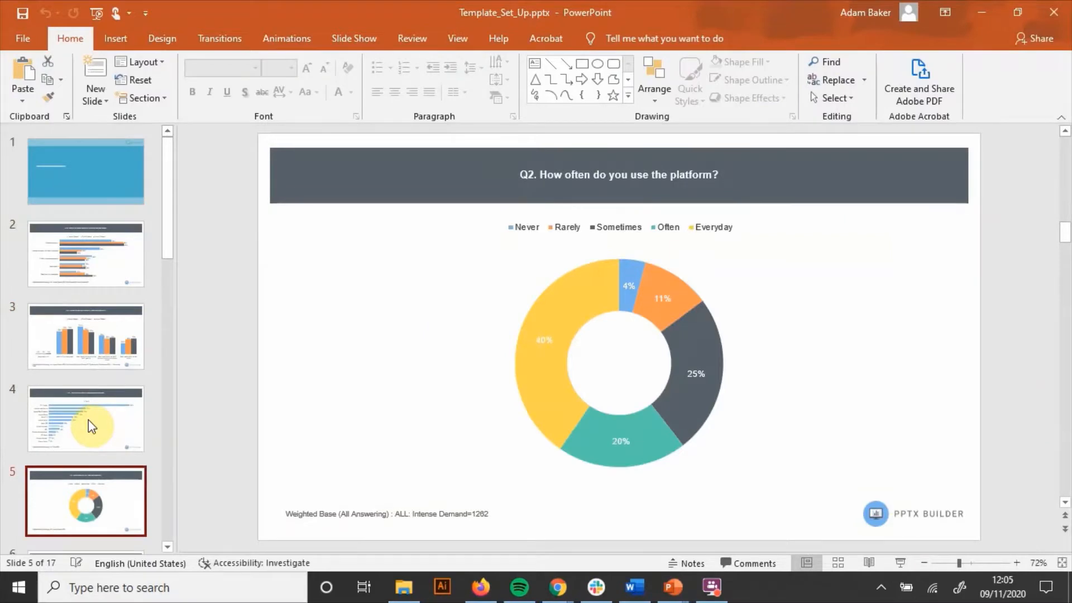
key(Down)
key(Down)
key(Down)
key(Down)
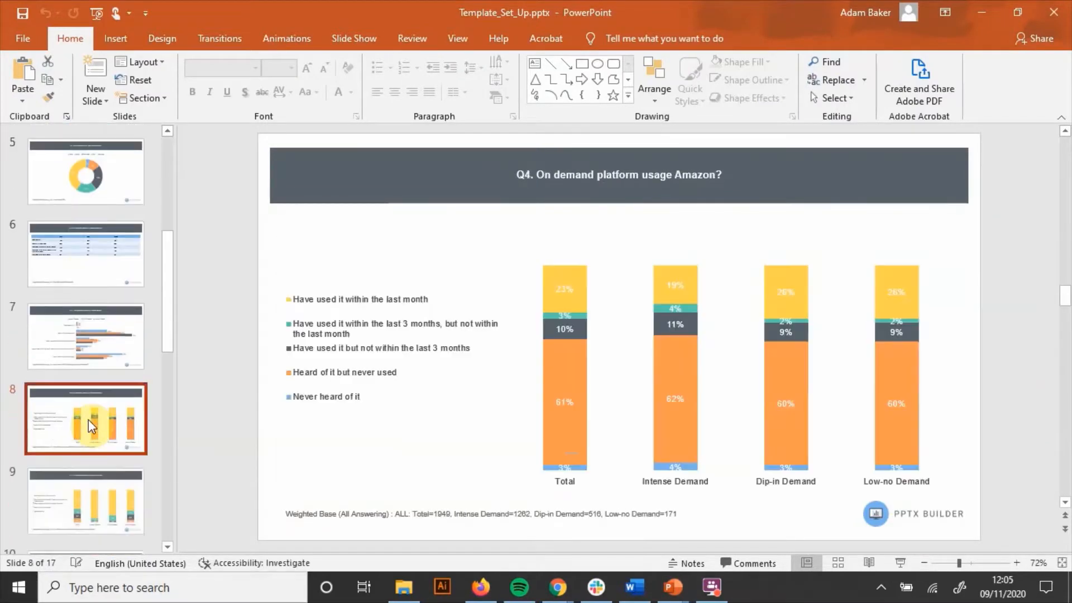
key(Up)
key(Up)
key(Up)
key(Up)
key(Up)
key(Up)
key(Up)
key(Up)
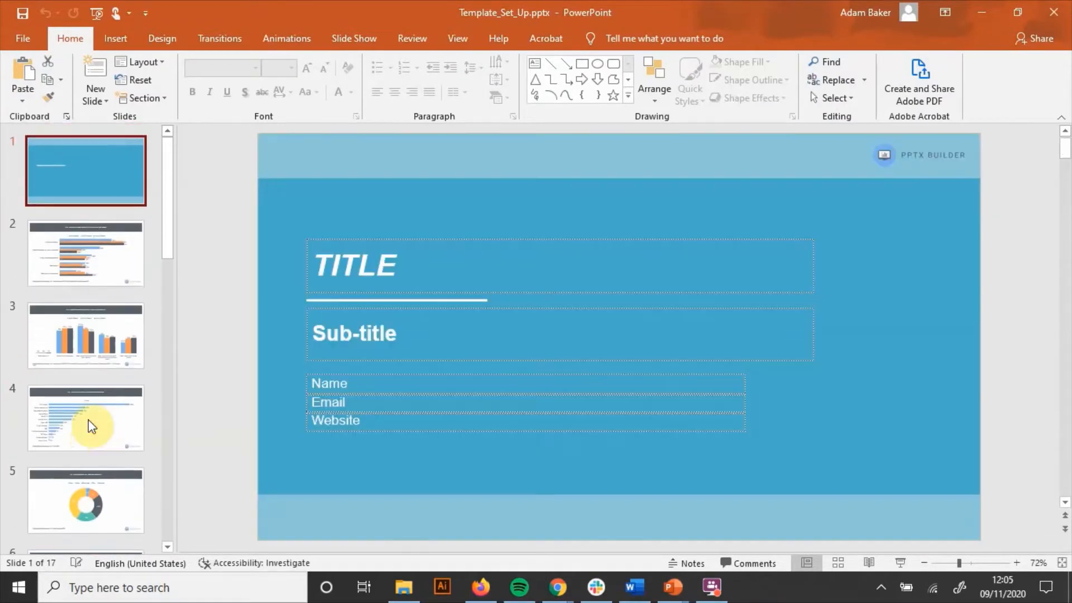
Step: Open the slide master and inspect the {Question} placeholder on the first layout under the first master
click(456, 38)
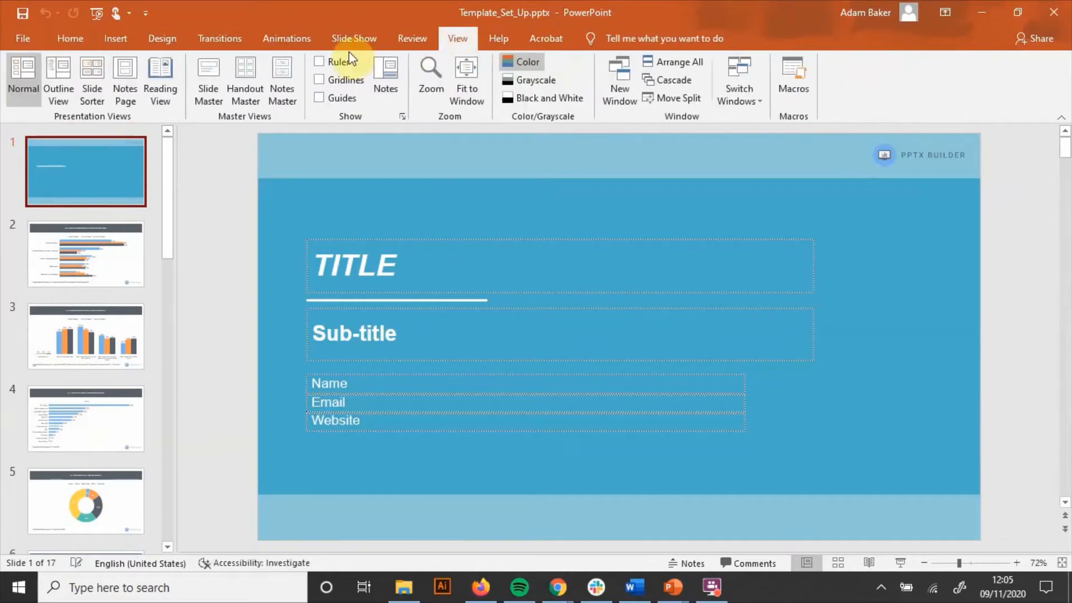
click(201, 78)
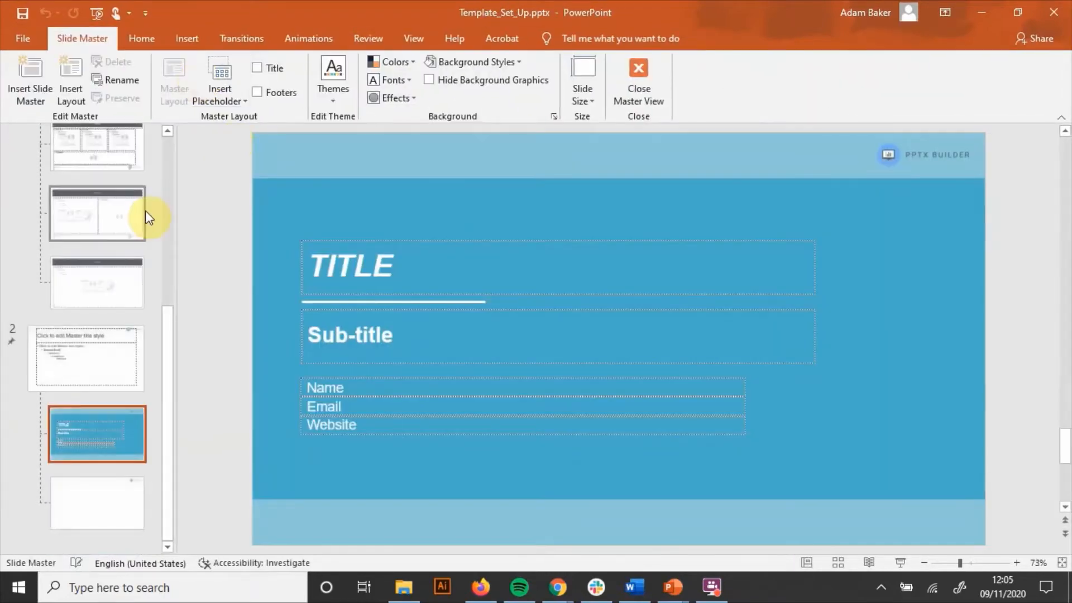
scroll(145, 251, up, 10)
click(73, 266)
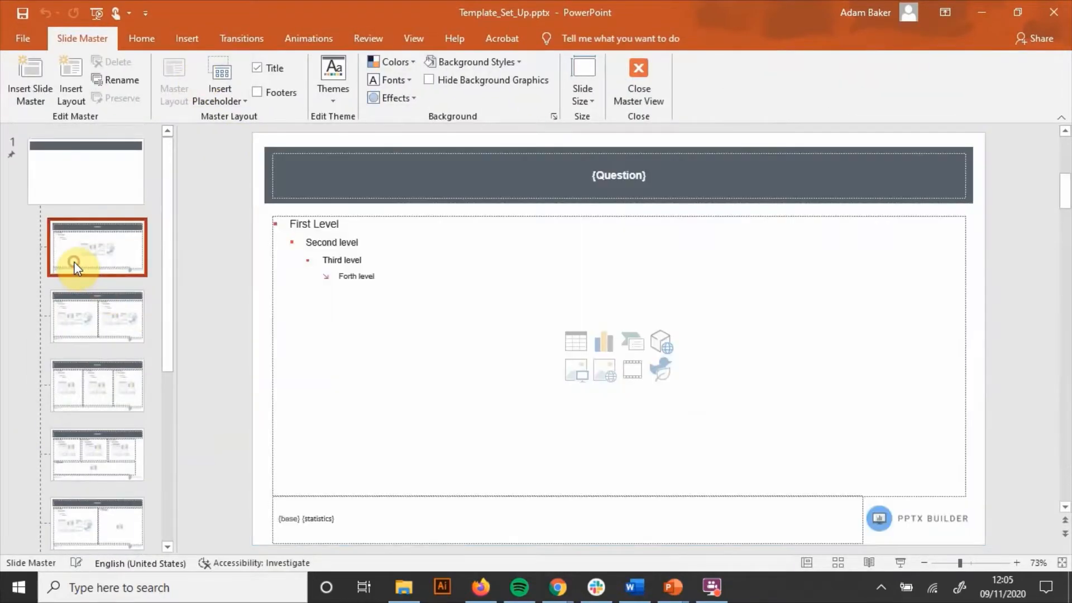
click(592, 188)
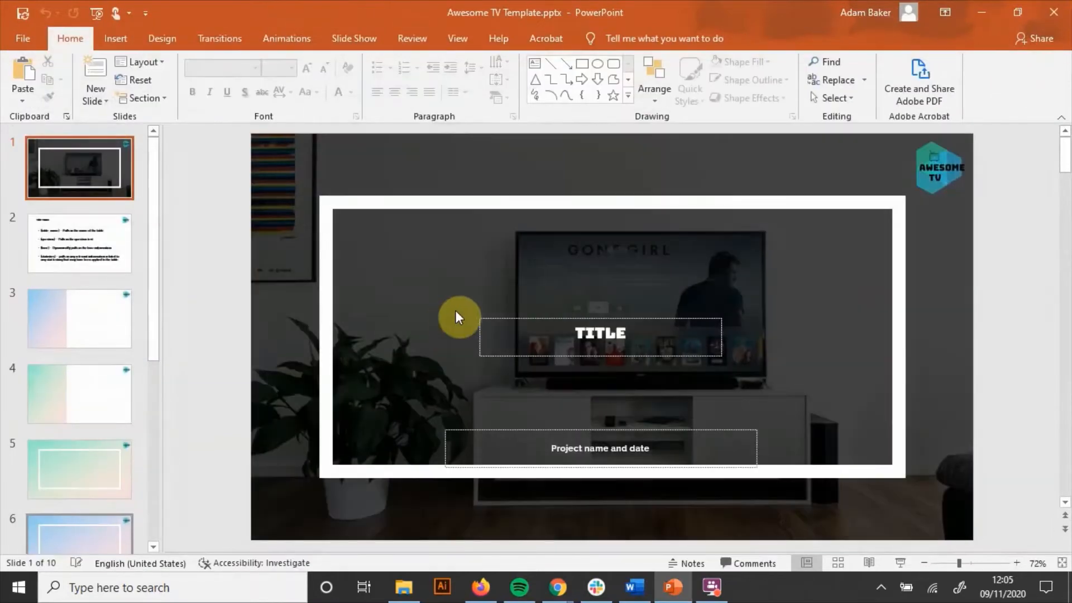
Step: Switch to the PPTX Builder project in Chrome and display its PowerPoint theme and slide layout settings
mouse_move(558, 586)
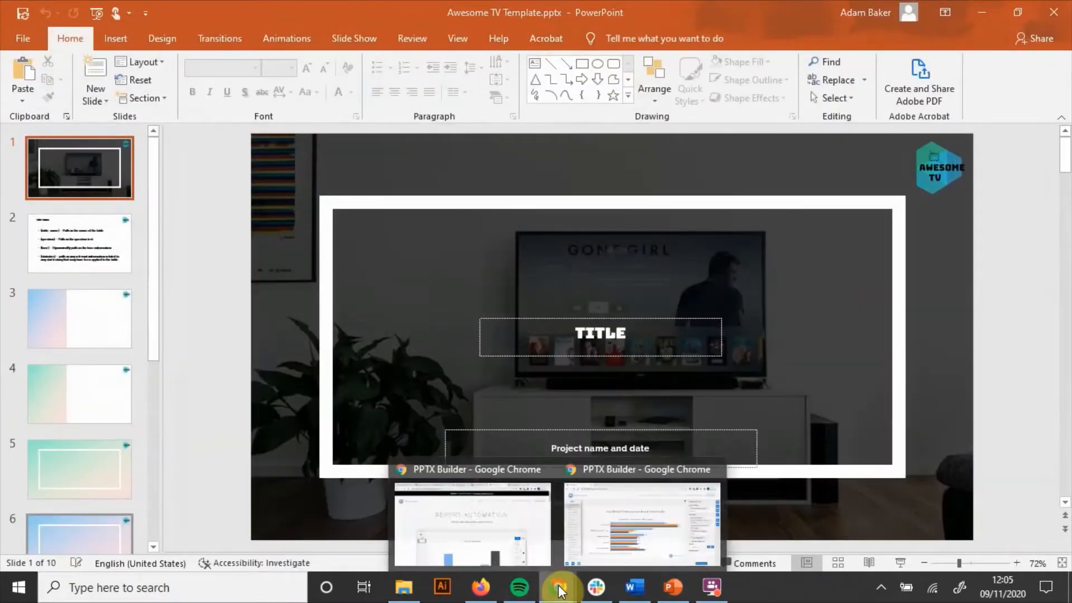
click(575, 544)
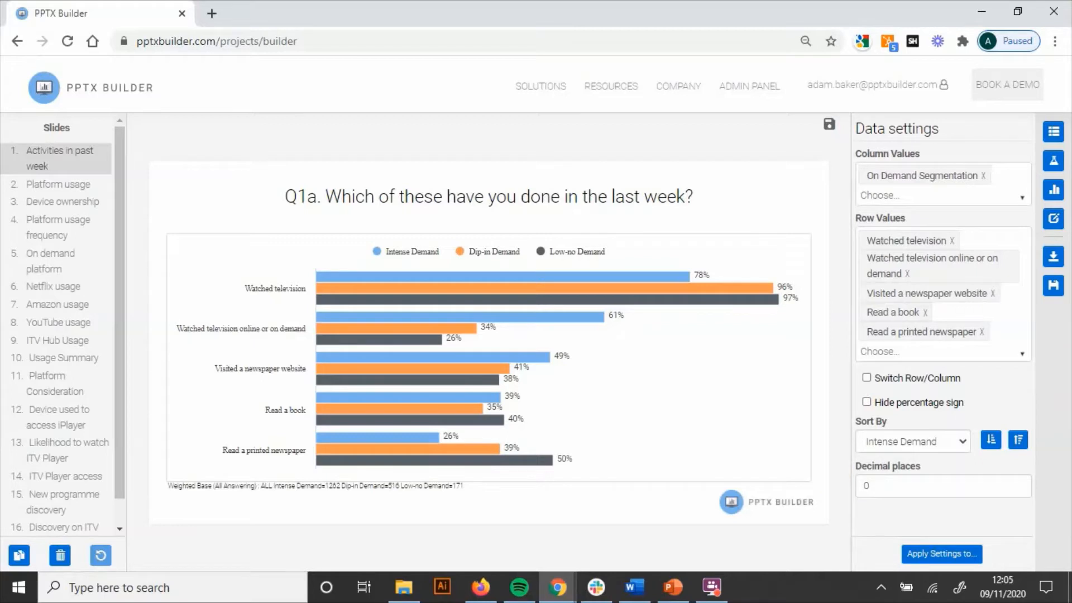
click(1054, 218)
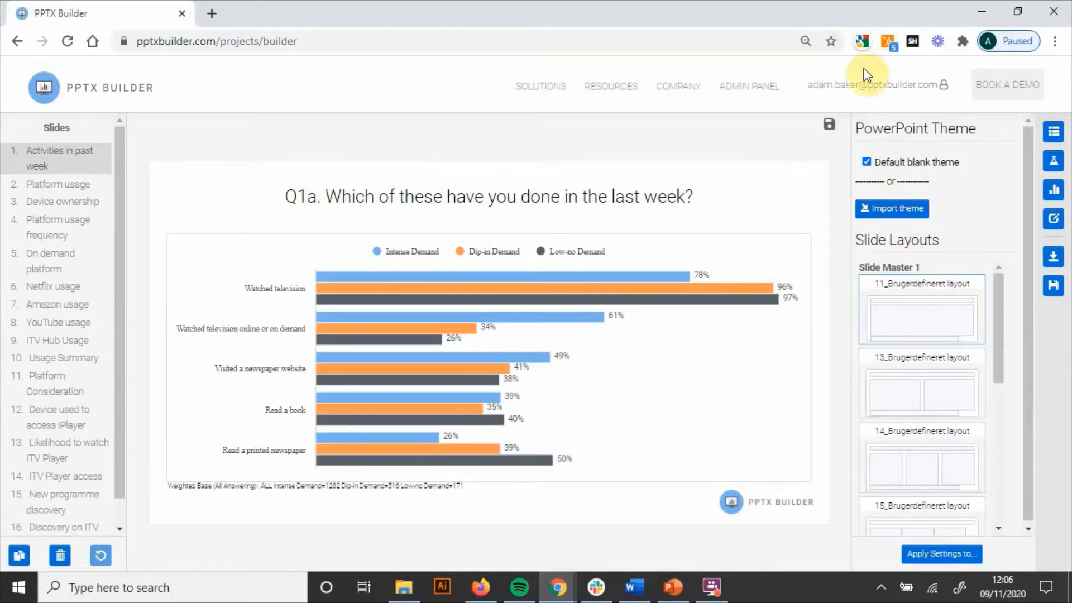
Step: Switch to the Awesome TV Template presentation in PowerPoint and look through its slides and available layouts
mouse_move(671, 586)
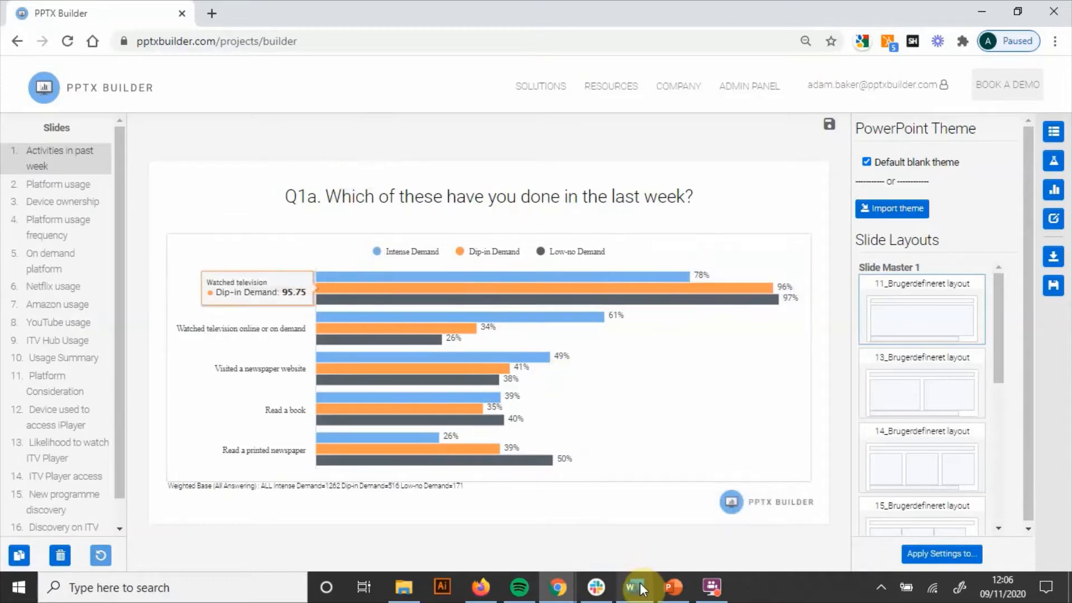
click(669, 584)
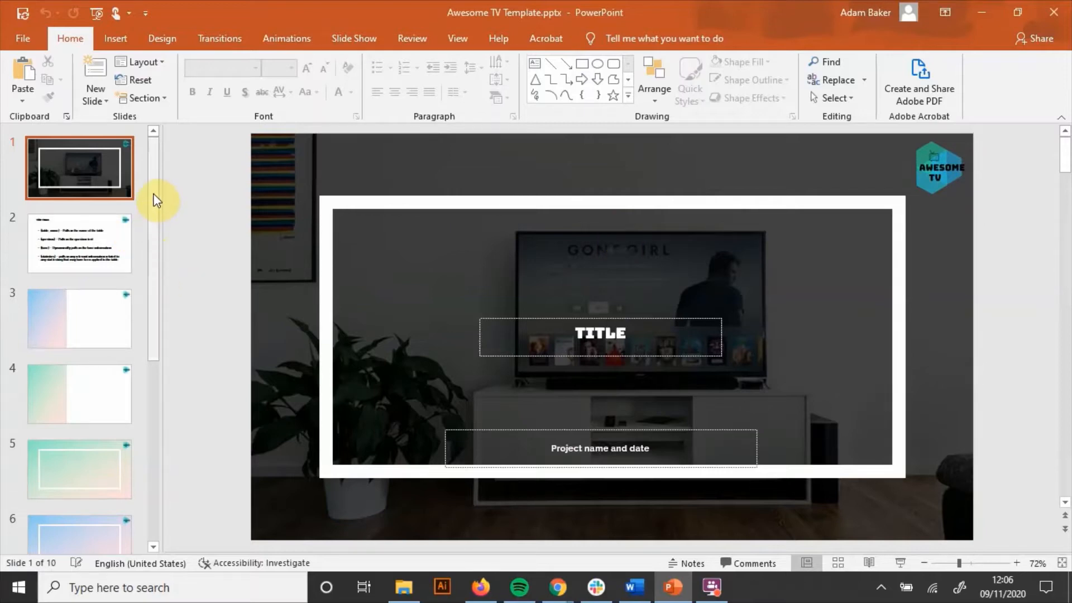
drag(155, 199, 151, 522)
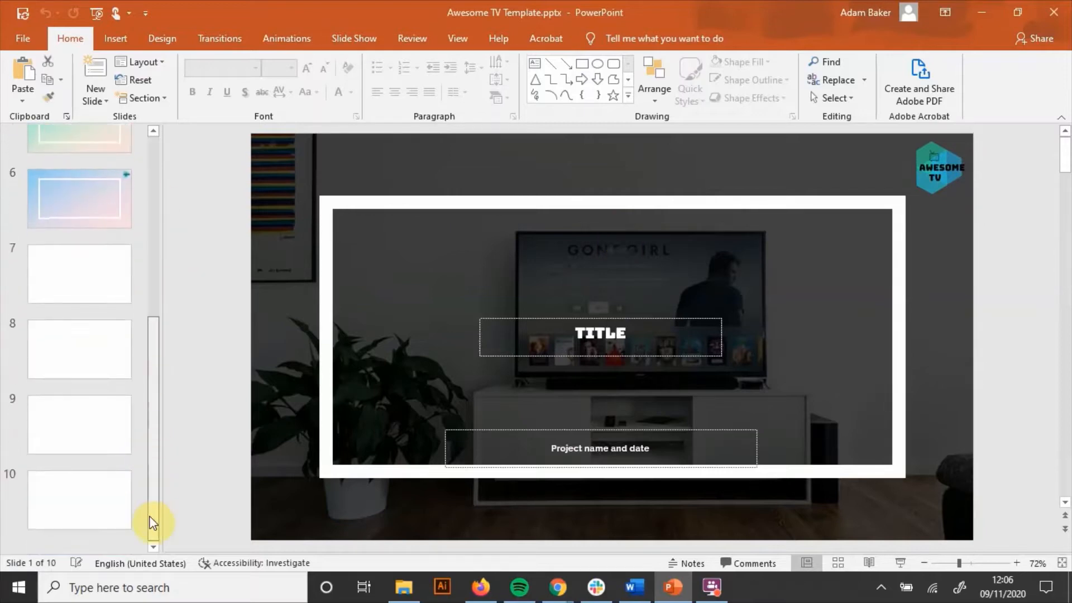
scroll(146, 312, up, 4)
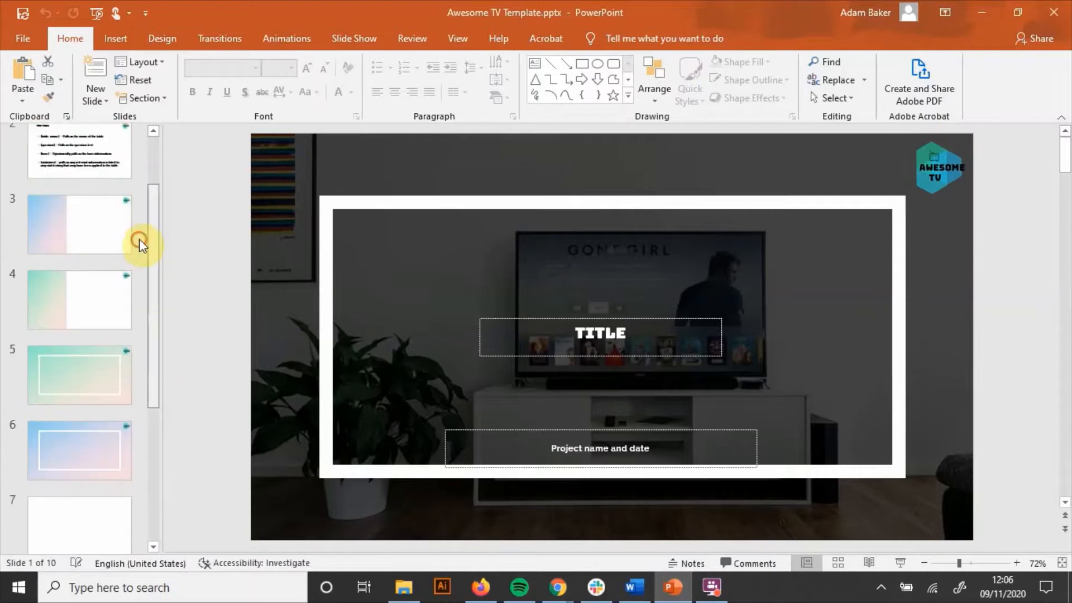
scroll(93, 391, down, 3)
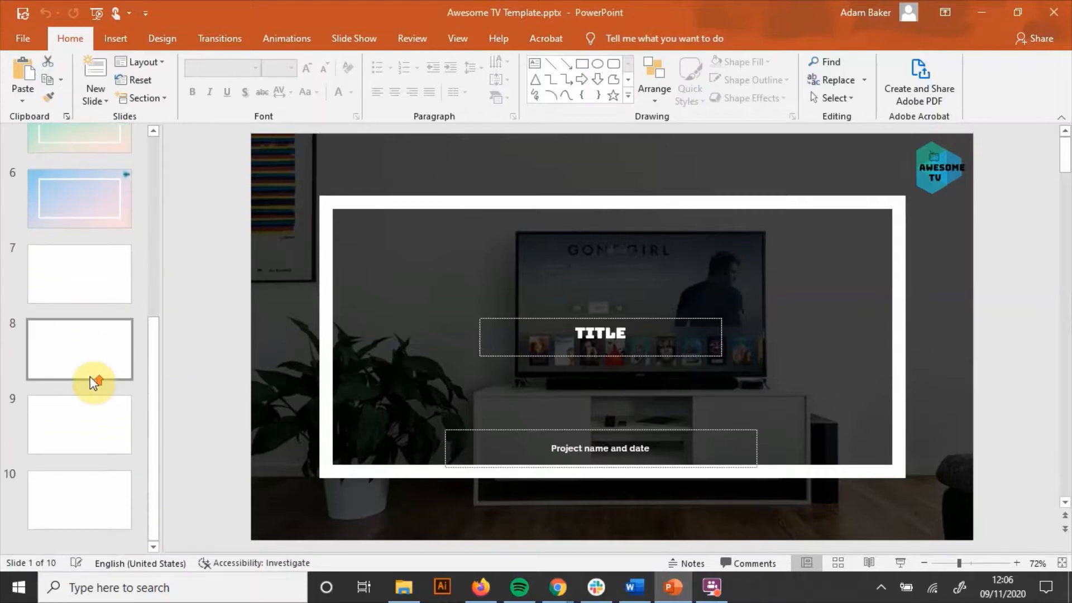
scroll(91, 382, up, 2)
scroll(93, 383, up, 3)
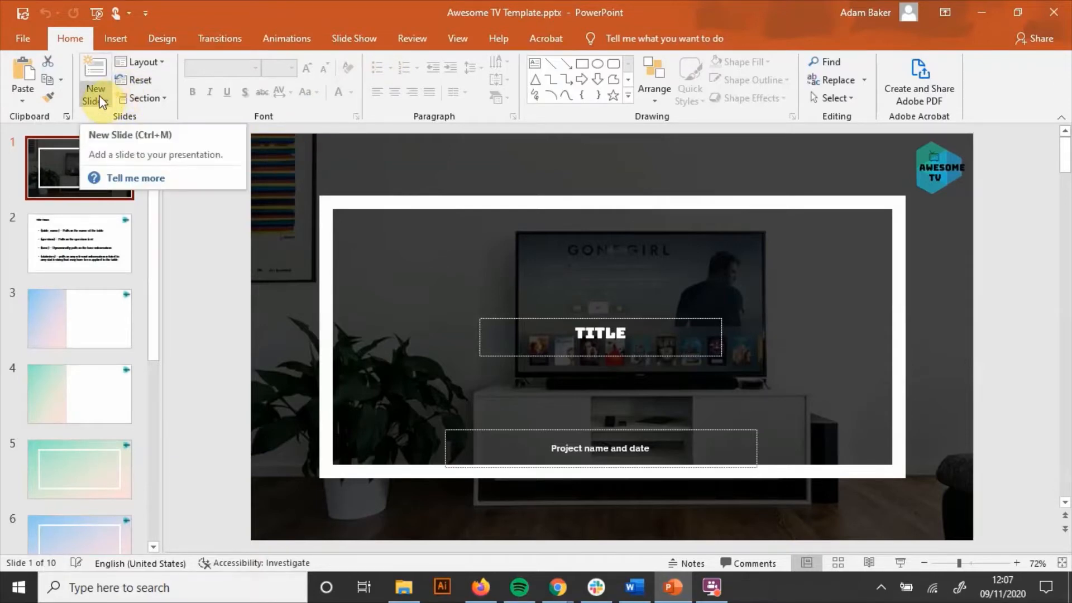
click(144, 60)
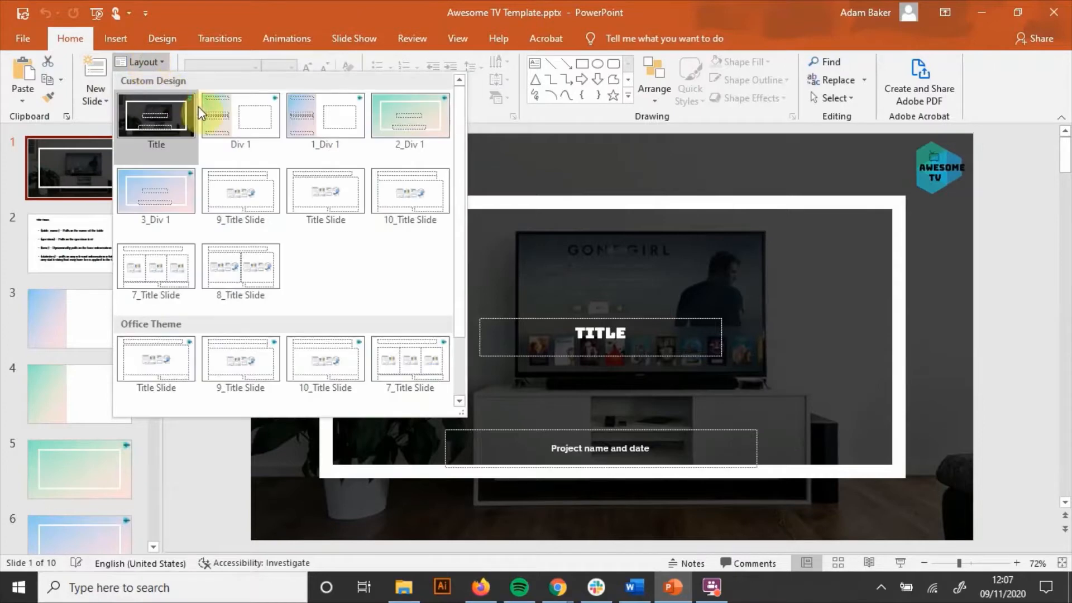